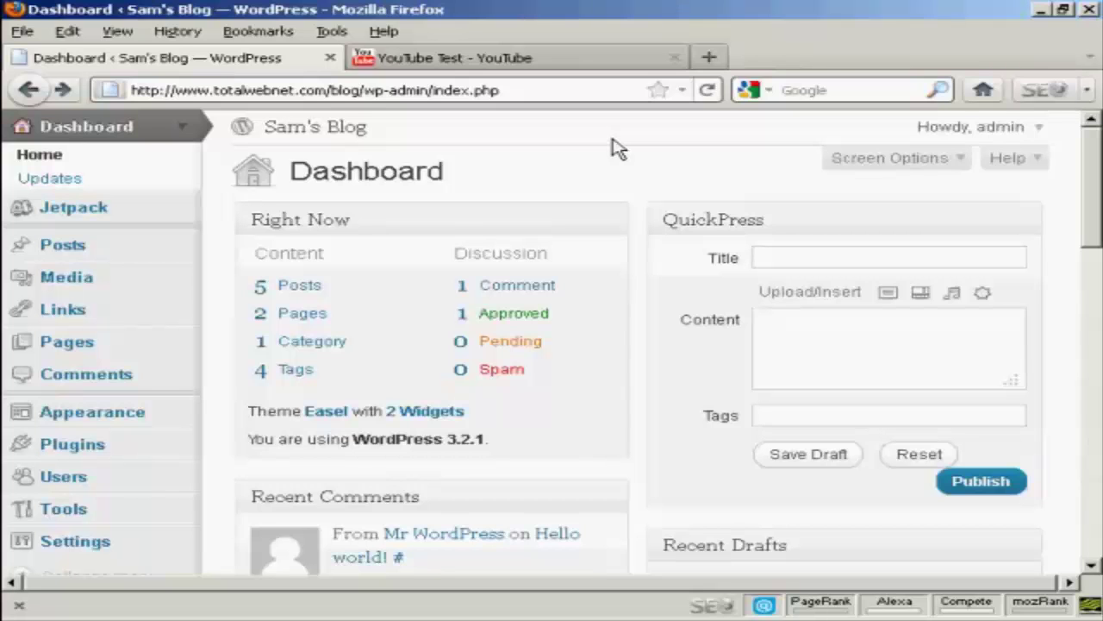
On the YouTube Test video page, bring up the Share embed options.
click(571, 67)
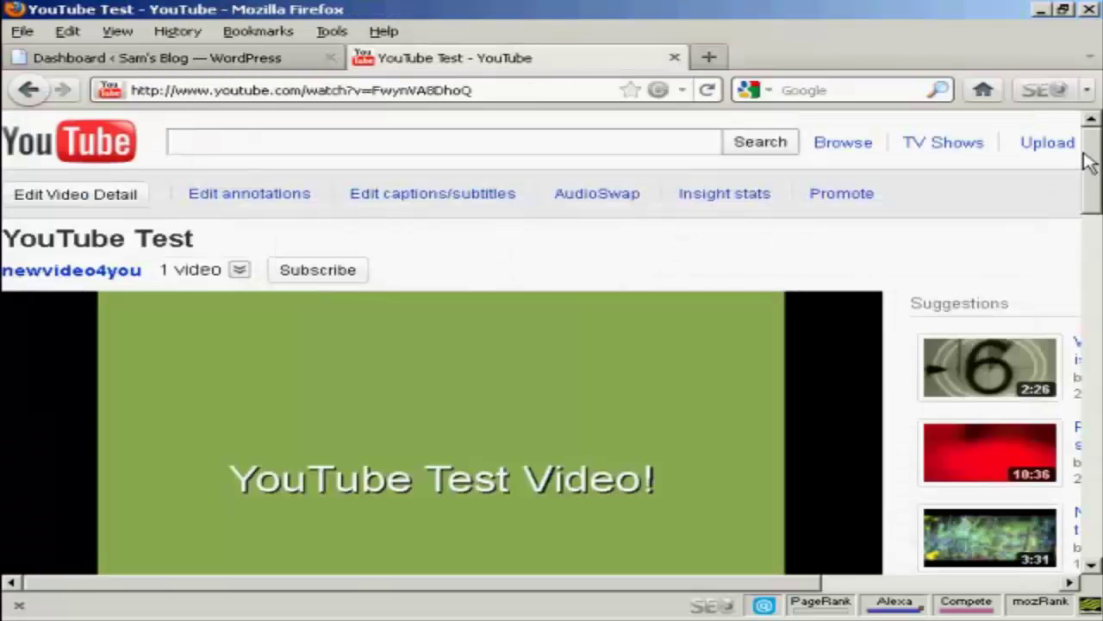
scroll(1095, 164, down, 1)
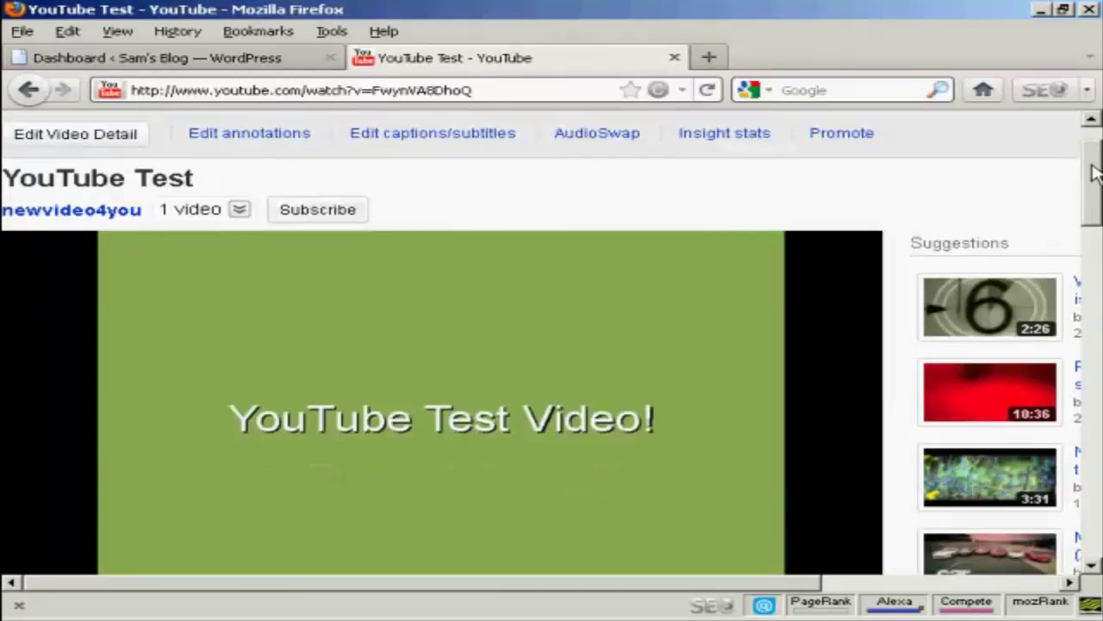
drag(1094, 173, 1093, 251)
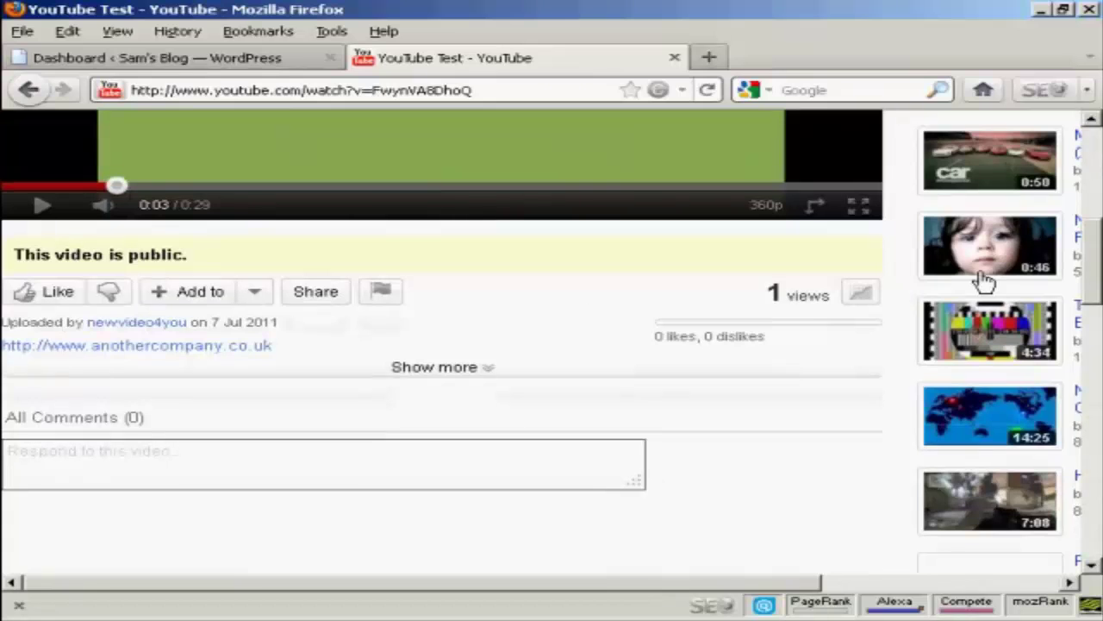
click(324, 298)
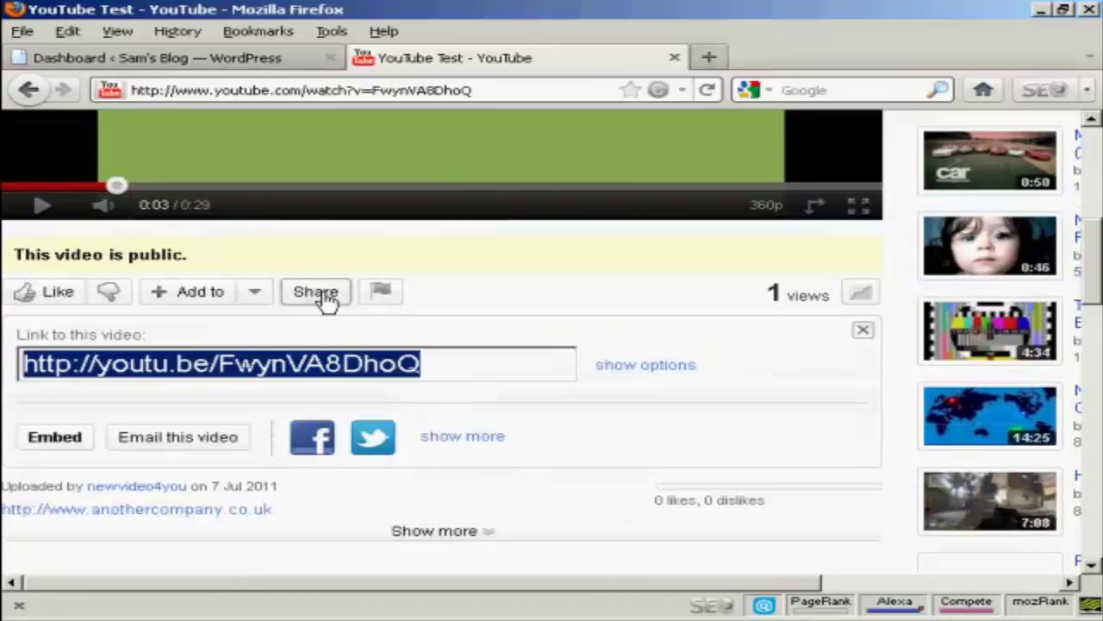
click(61, 448)
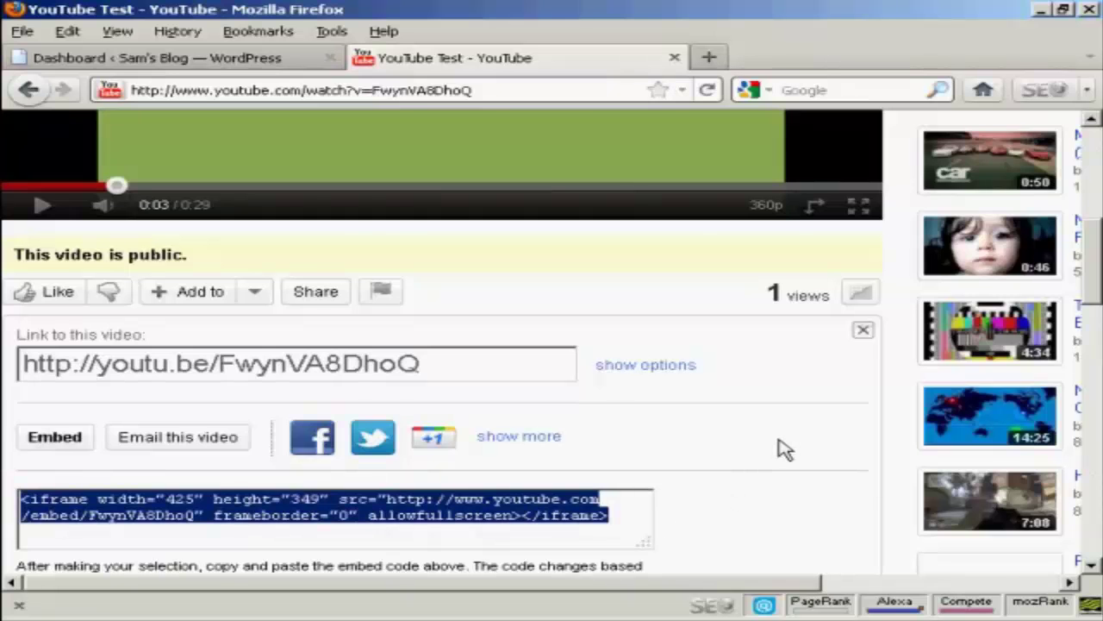
Turn off 'Show suggested videos' and copy the iframe embed code.
scroll(778, 448, down, 3)
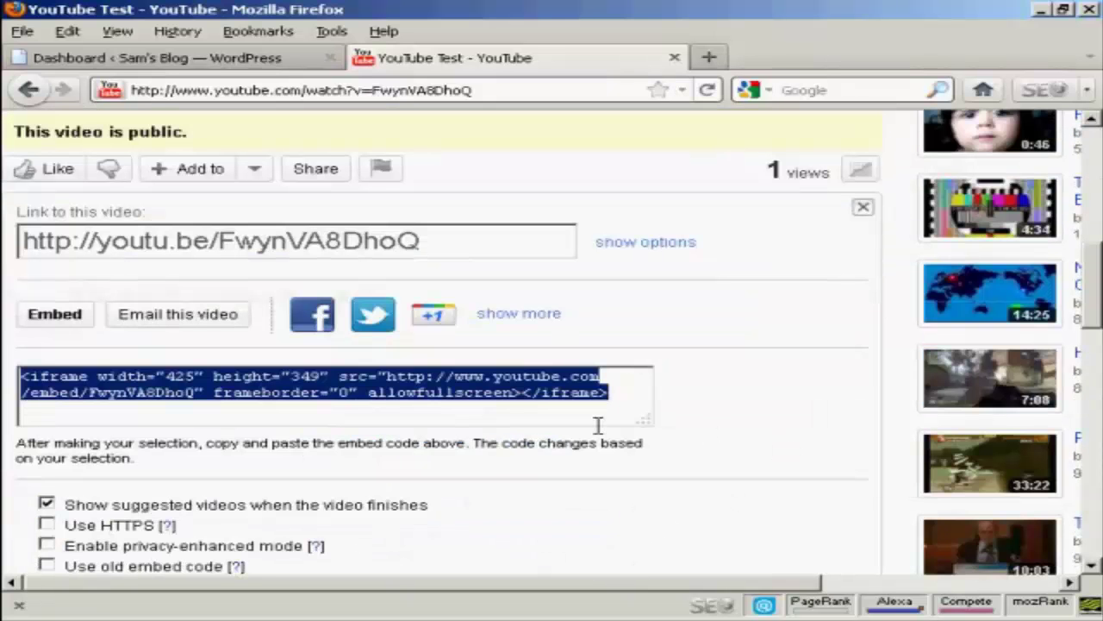
click(47, 507)
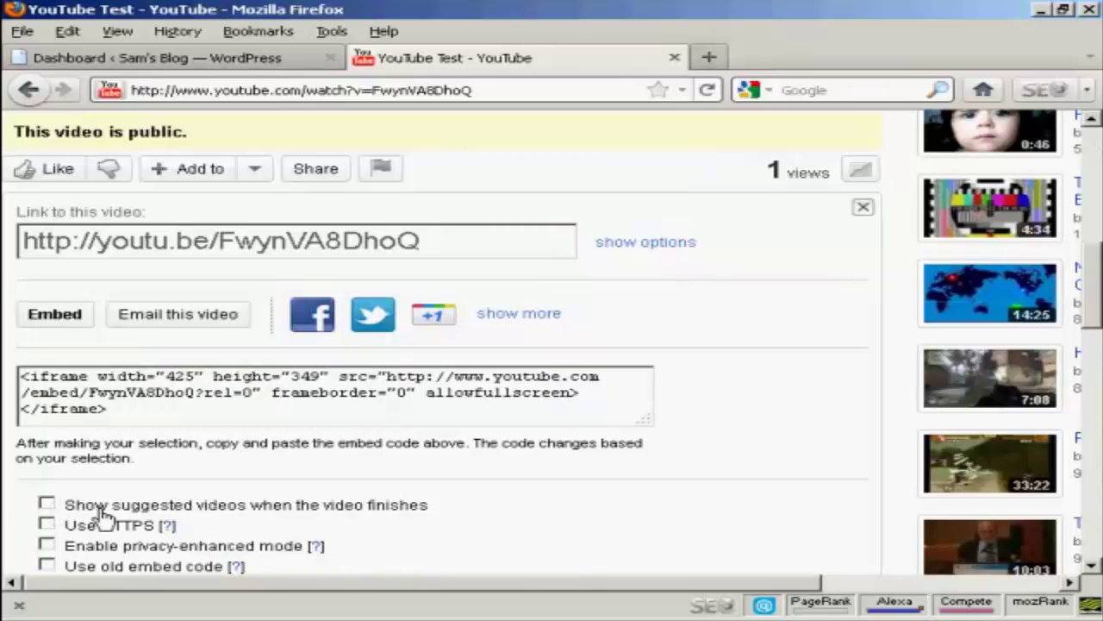
drag(108, 409, 9, 377)
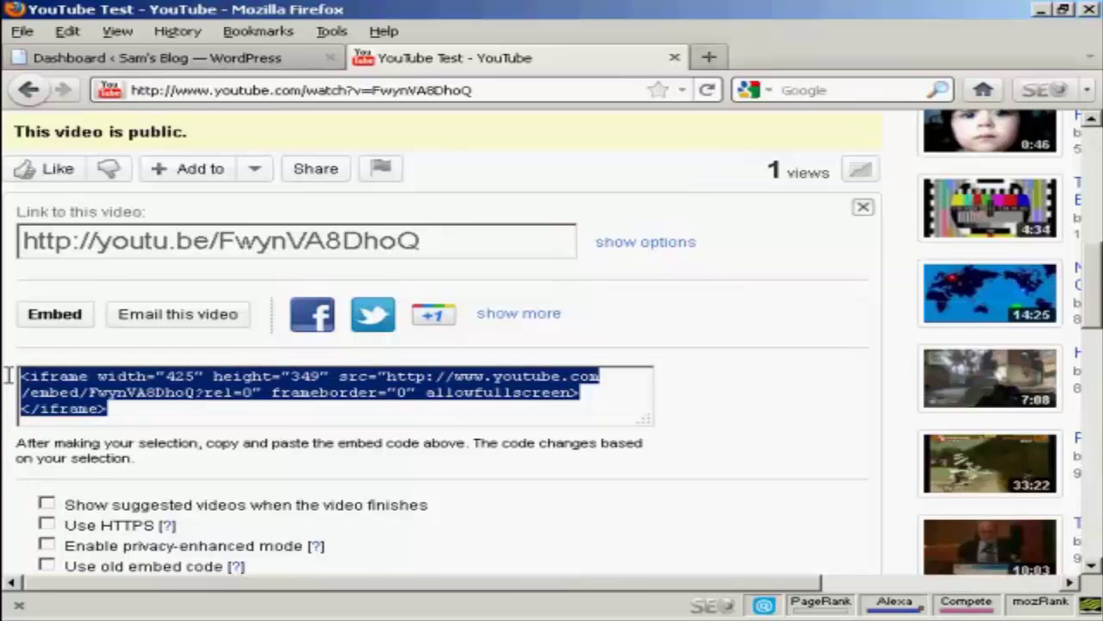
right_click(56, 376)
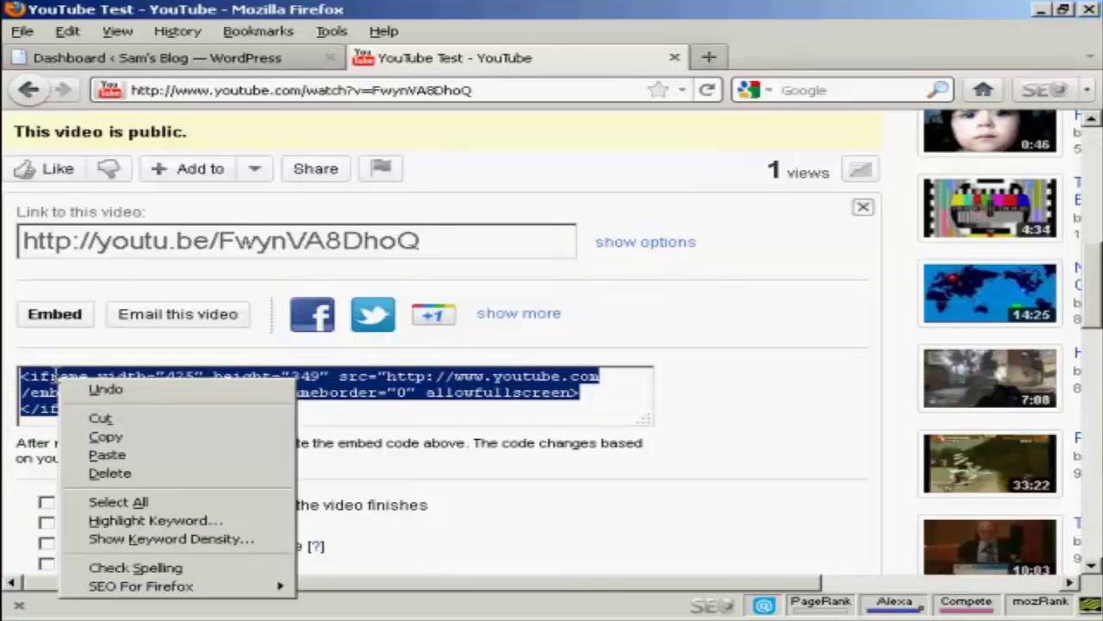
click(118, 438)
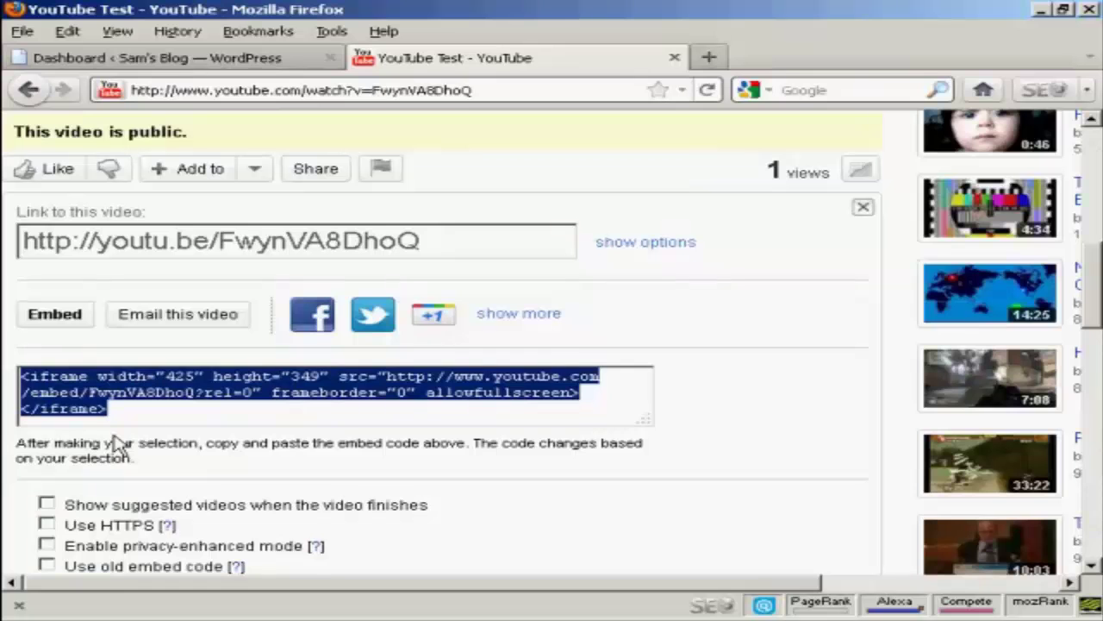
From the WordPress Dashboard, start a blank post via Posts > Add New.
click(138, 68)
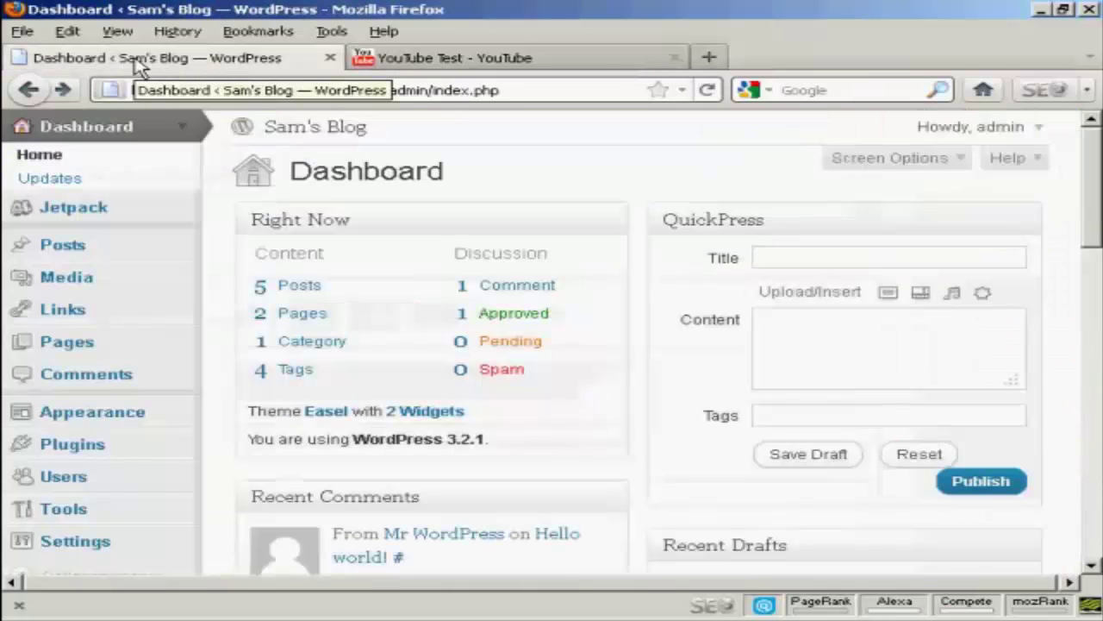
click(64, 250)
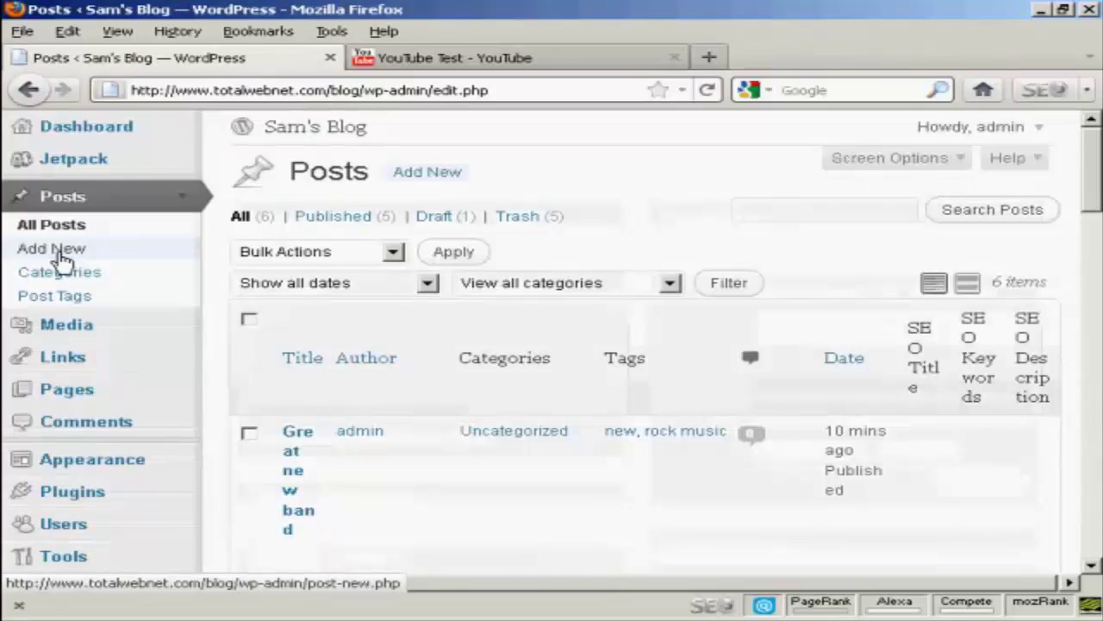
click(69, 252)
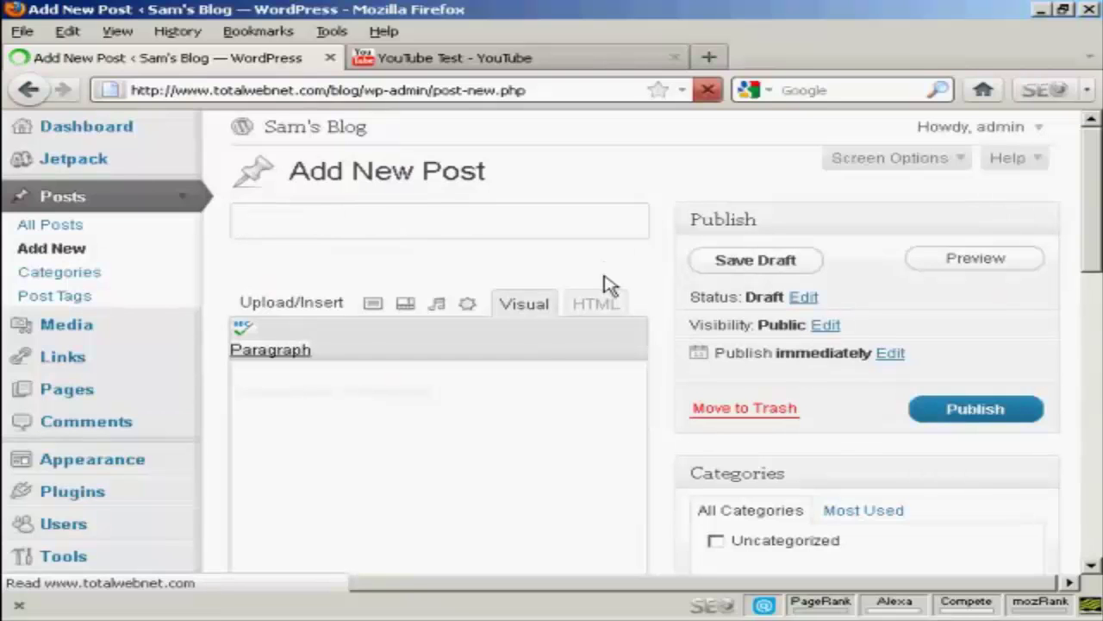
Title the post 'YouTube Video' and write 'This is a test video I made for this video!' plus a new line.
text(You)
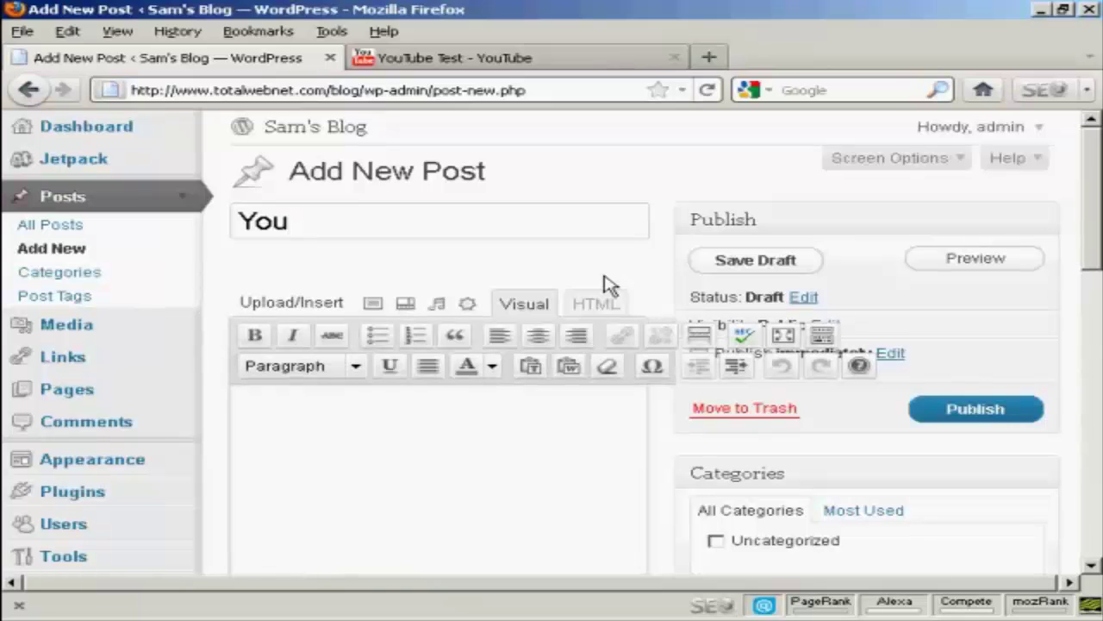
text(Tube Video)
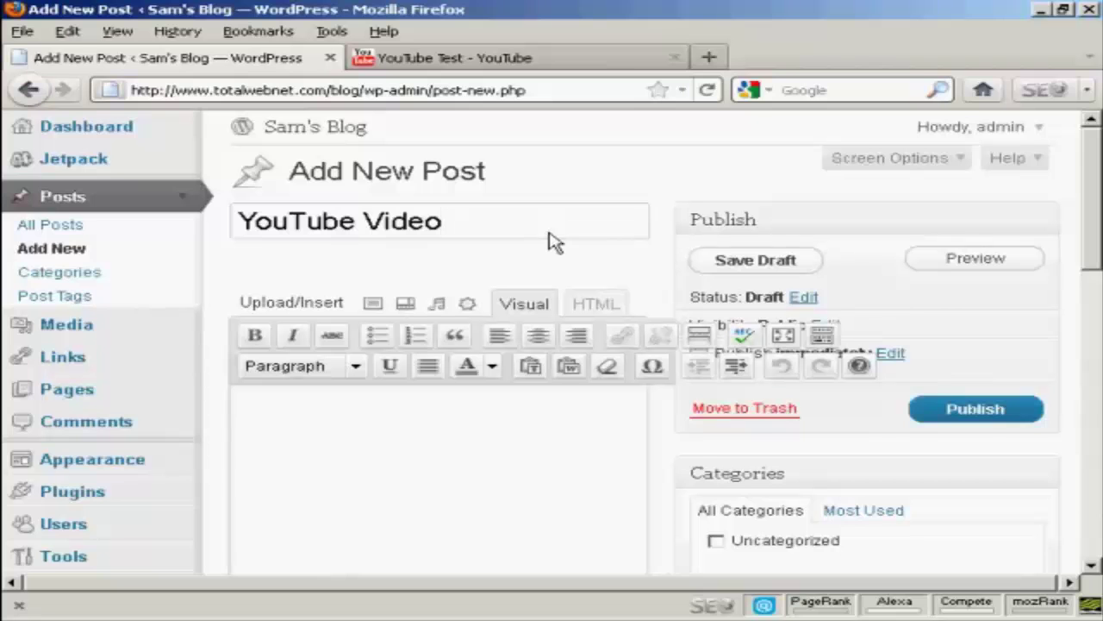
click(267, 402)
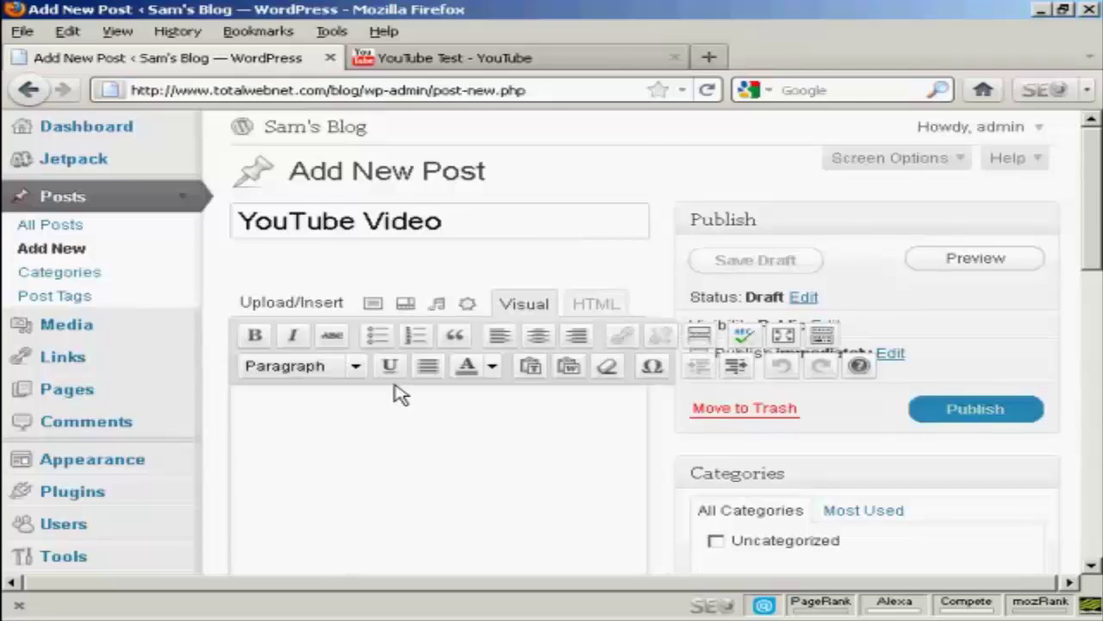
scroll(394, 389, down, 5)
scroll(370, 248, up, 3)
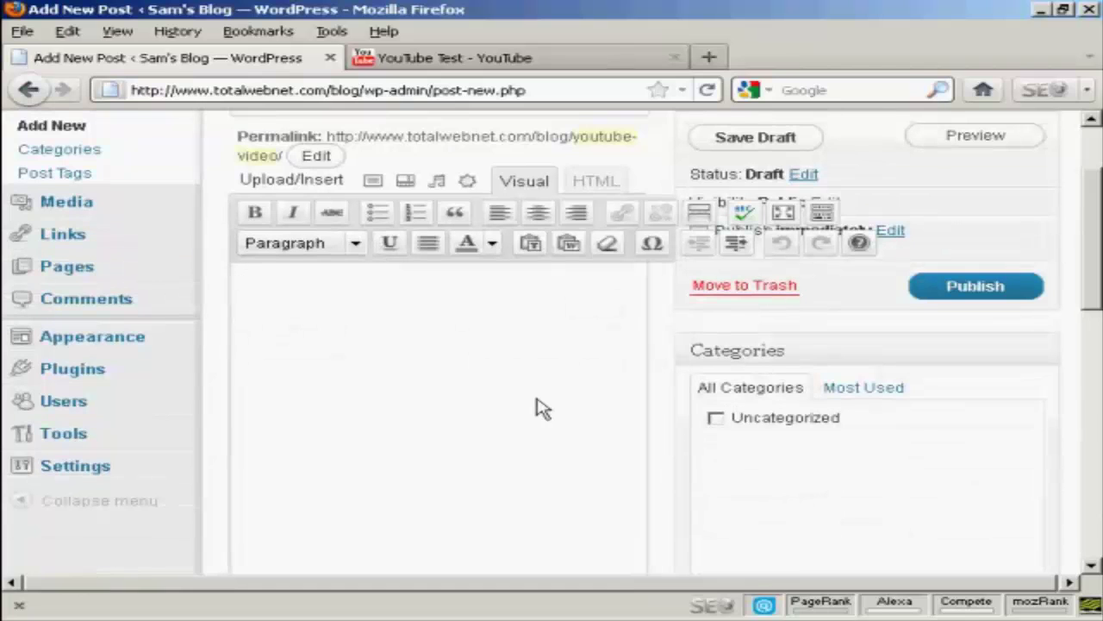
text(This)
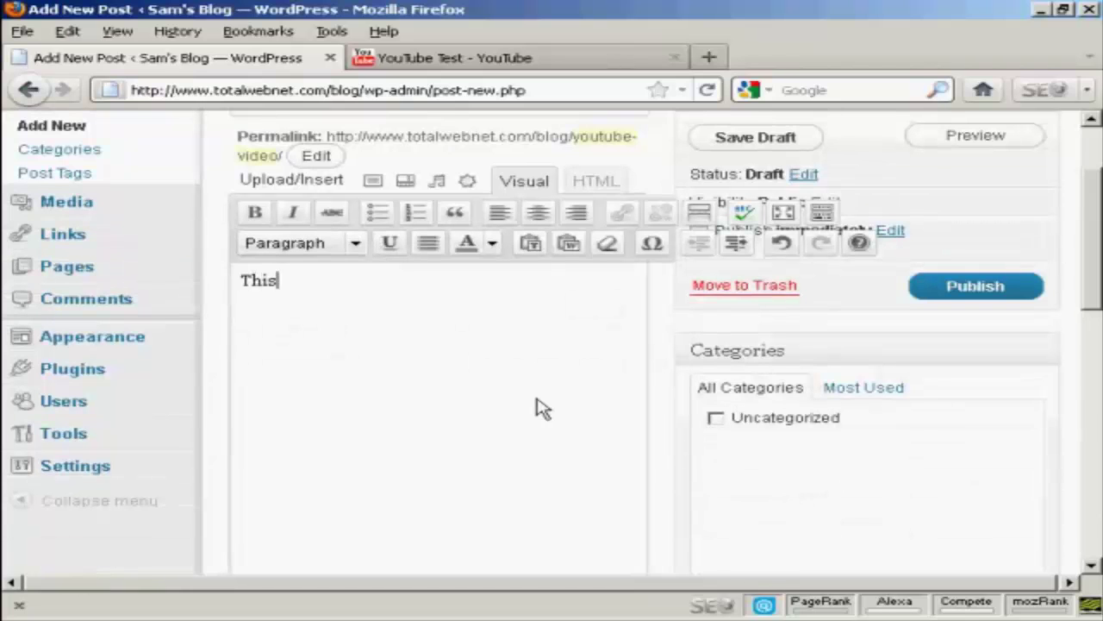
text( is a test video )
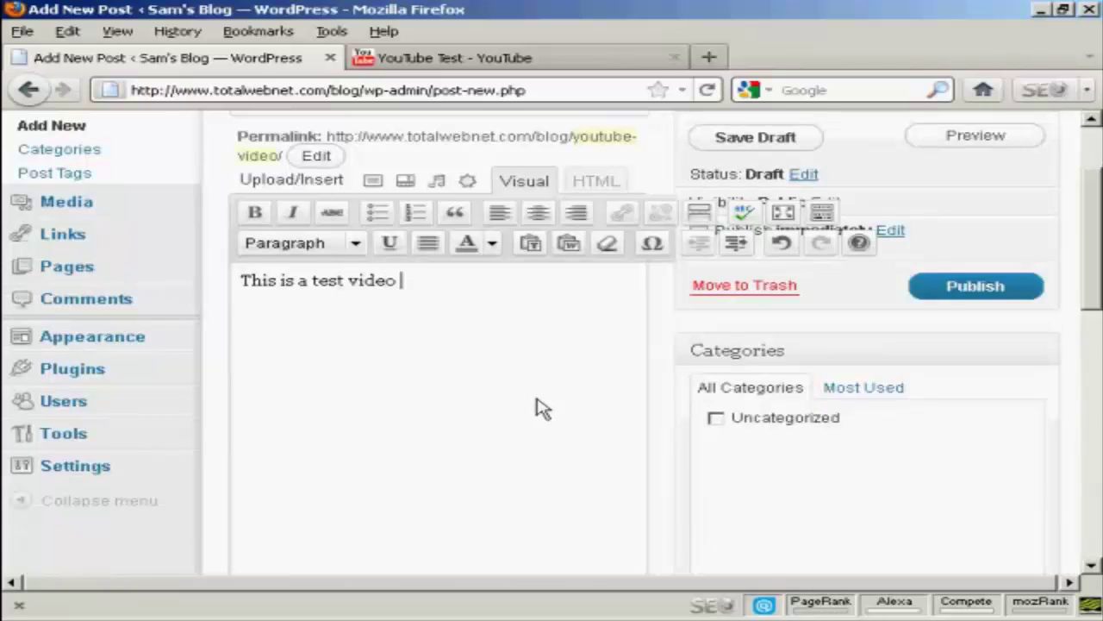
text(I made for th)
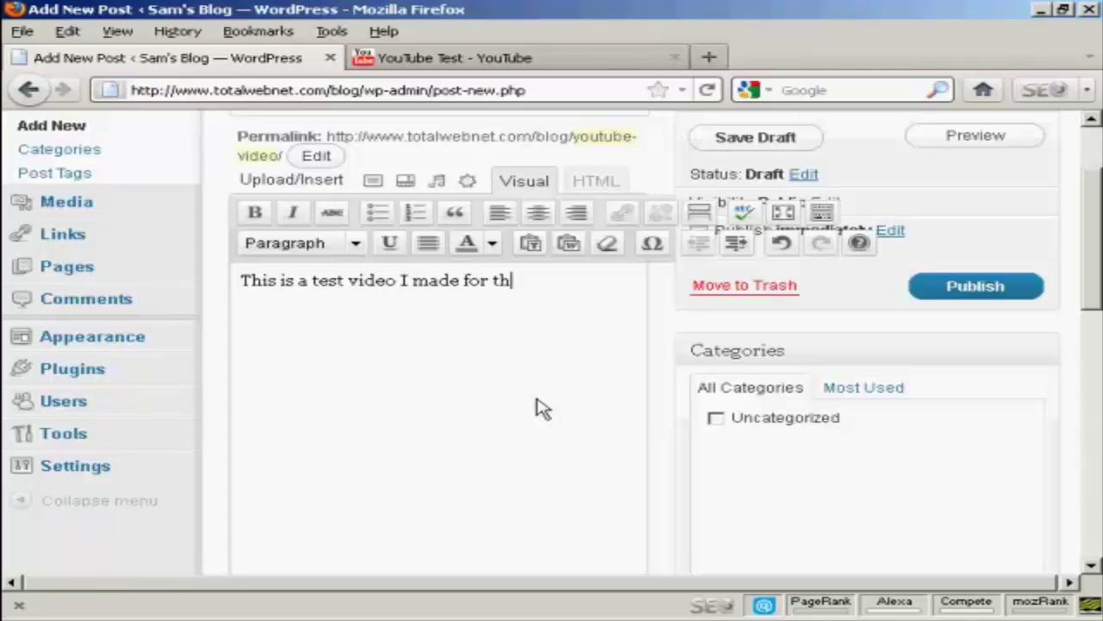
text(is video!)
key(Return)
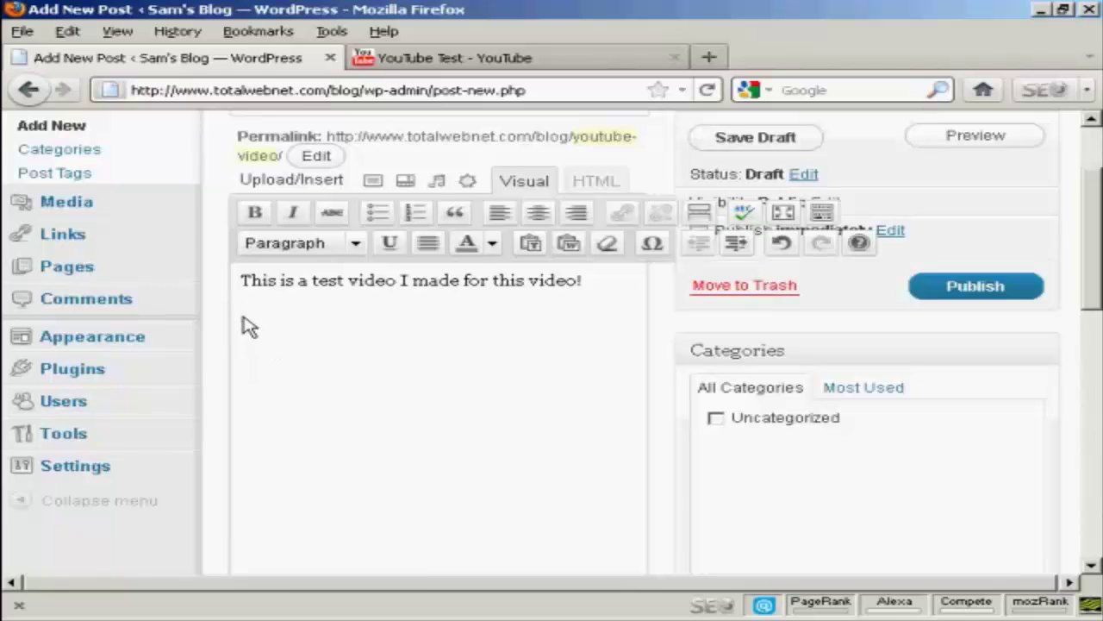
In the HTML view, paste the 425×349 rel=0 YouTube iframe code on a new line below the sentence.
click(595, 182)
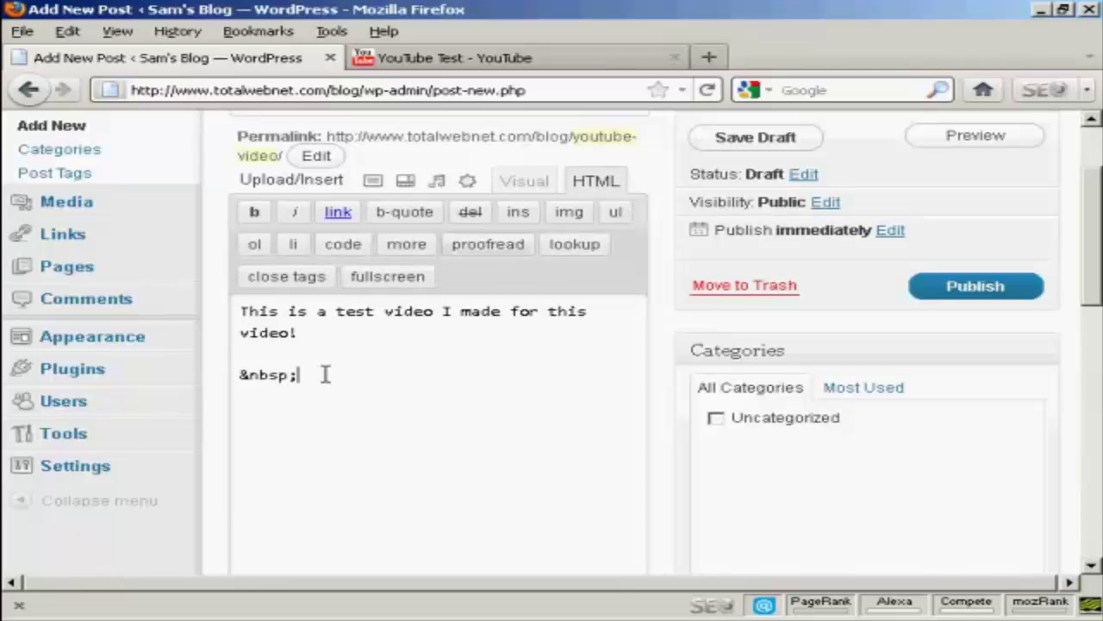
key(Return)
key(ctrl+v)
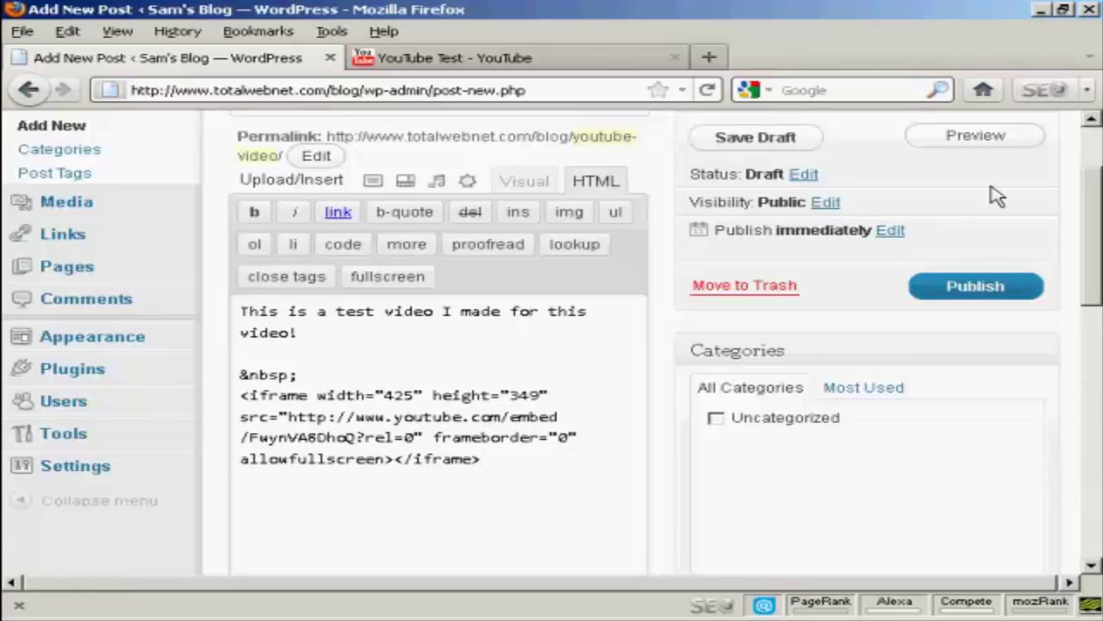
scroll(1041, 202, up, 2)
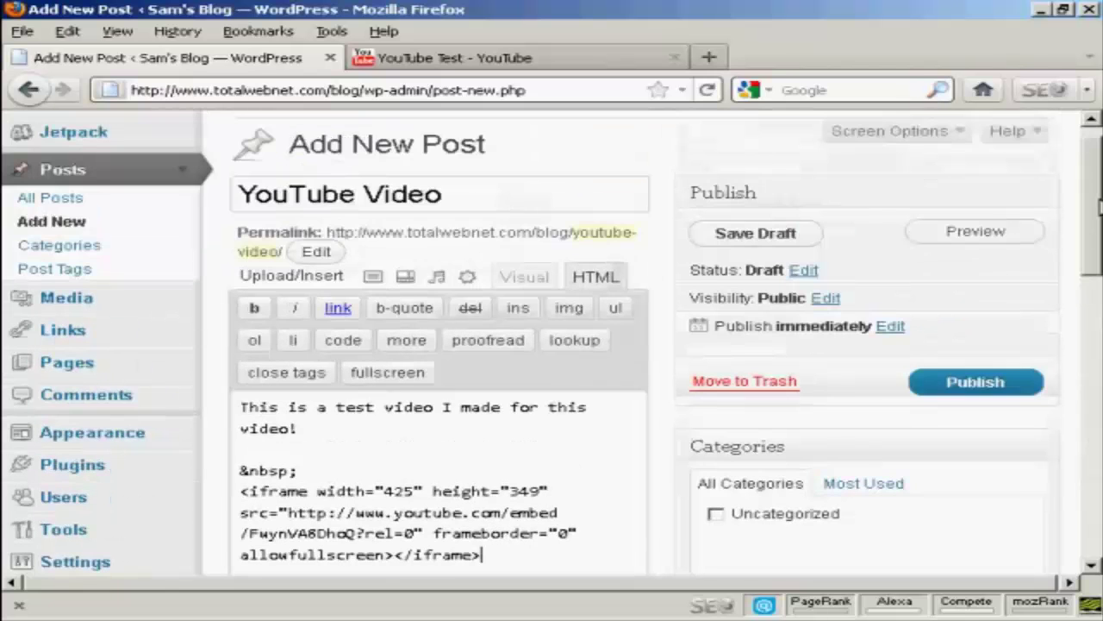
Preview the 'YouTube Video' draft, then play and pause the embedded YouTube Test video.
click(1034, 228)
drag(1095, 207, 1093, 288)
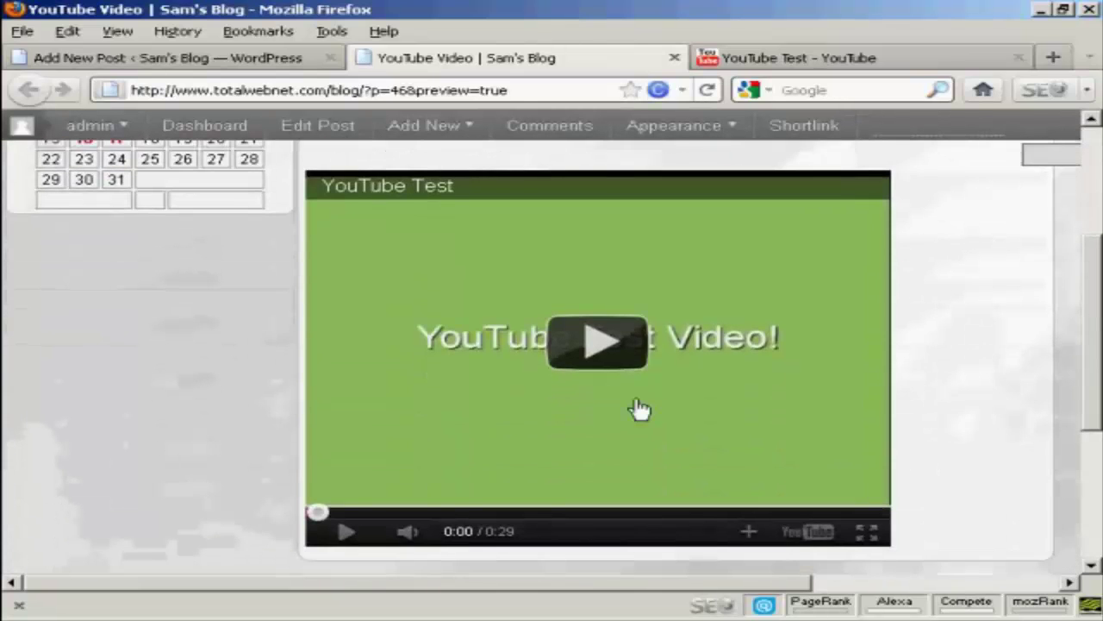
click(597, 349)
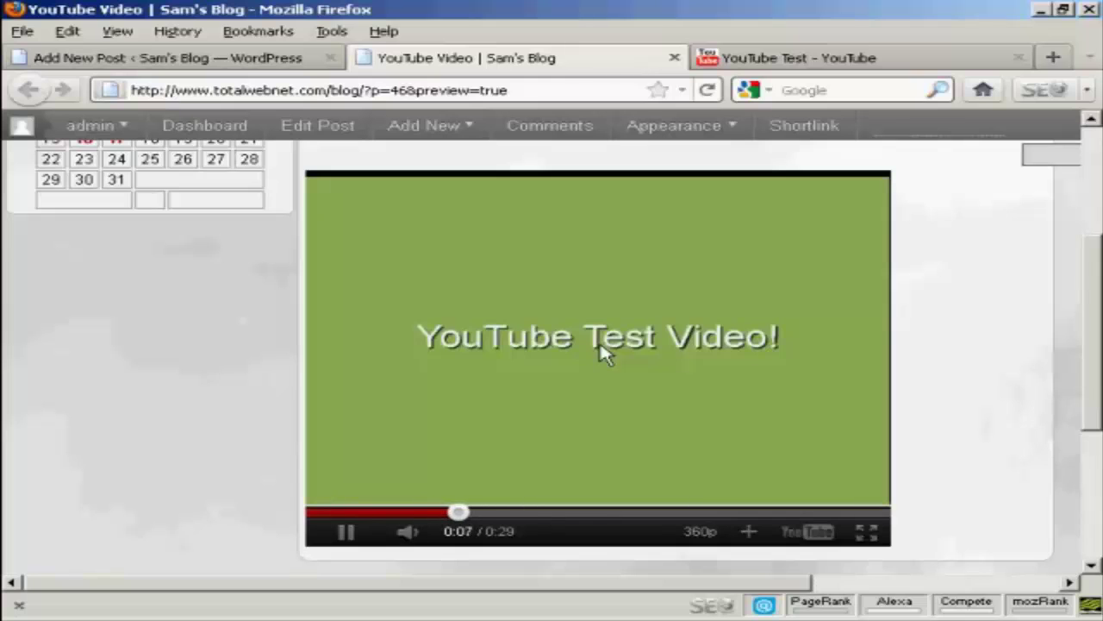
click(347, 532)
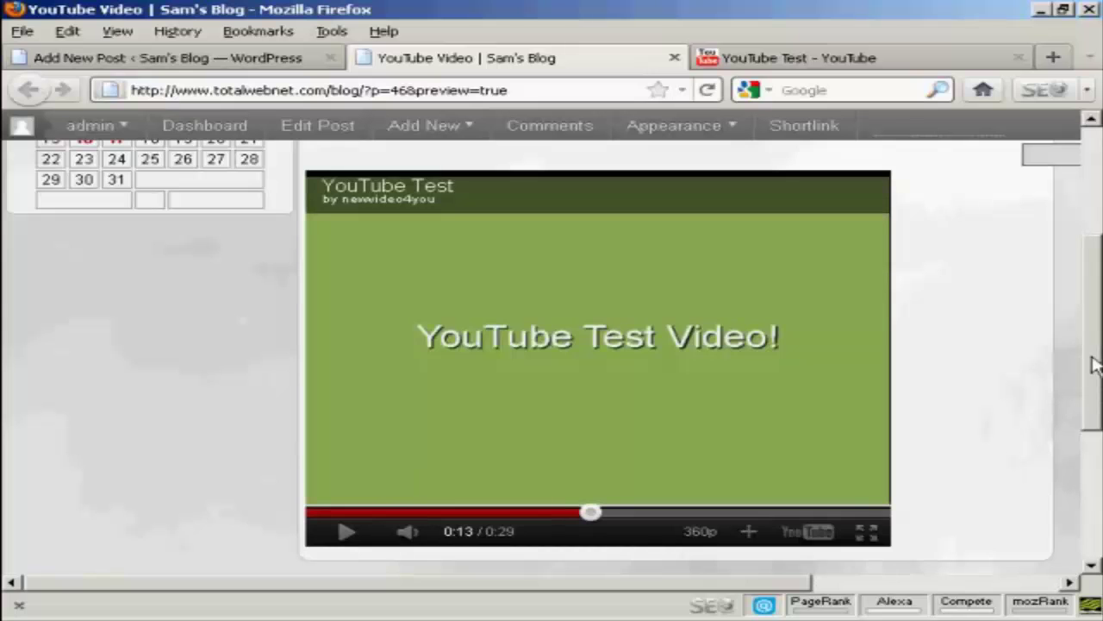
drag(1095, 364, 1093, 220)
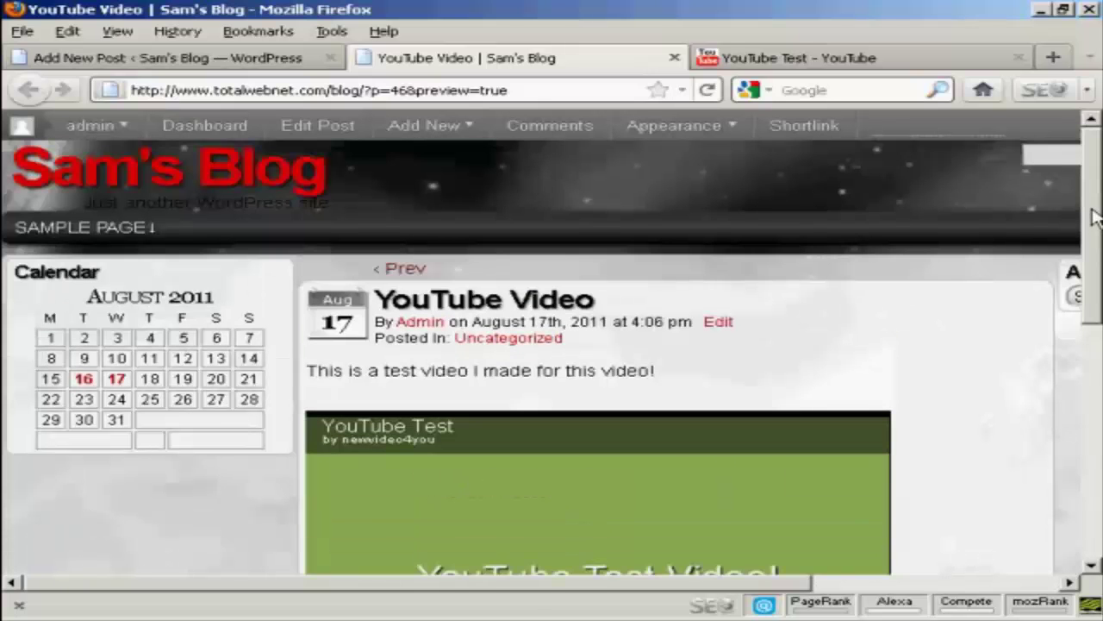
Back in the editor's HTML view, add an empty line after the closing </iframe> tag.
click(675, 57)
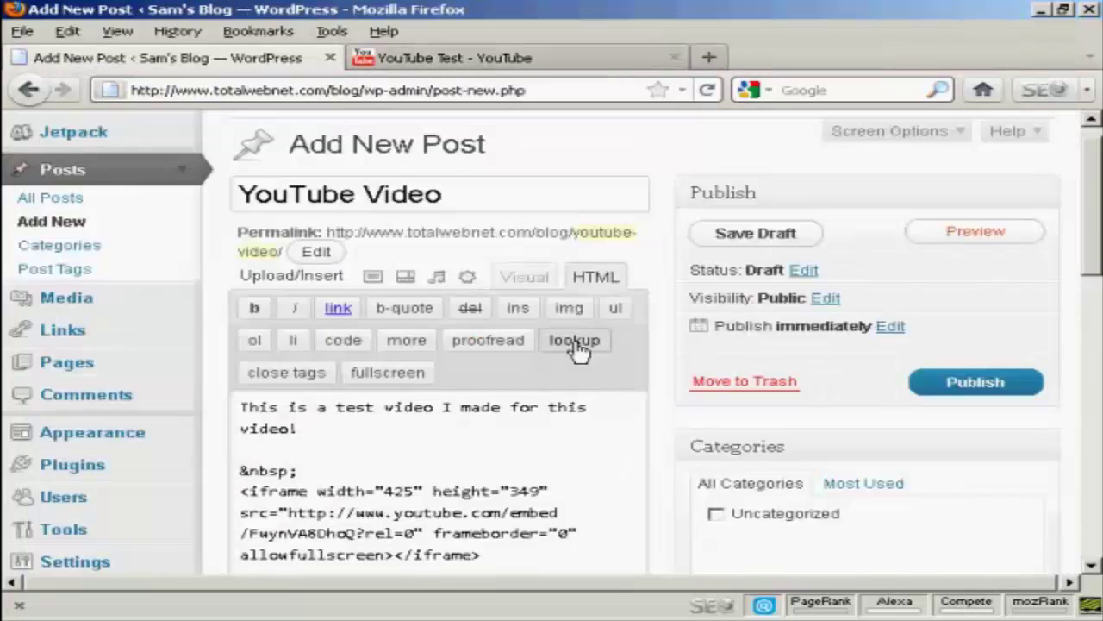
click(533, 278)
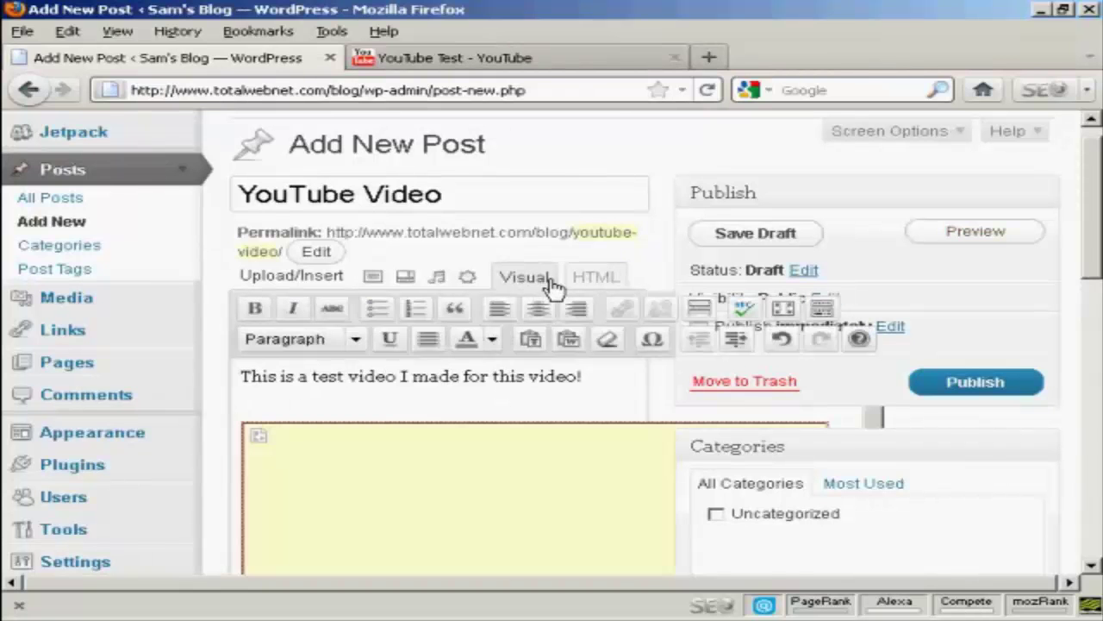
drag(1098, 186, 1096, 229)
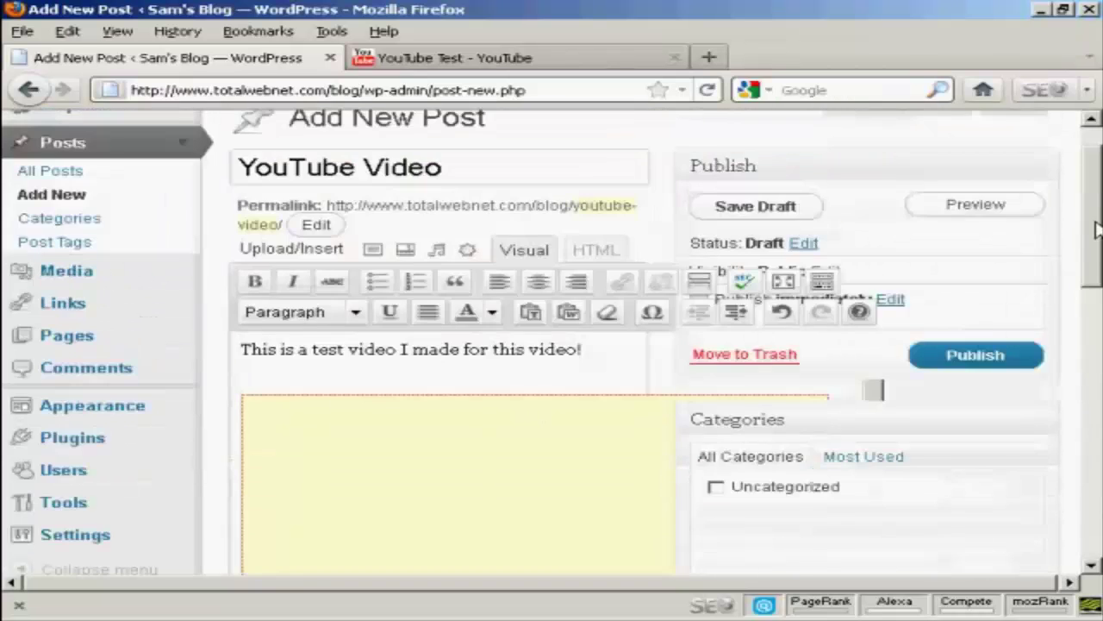
click(598, 253)
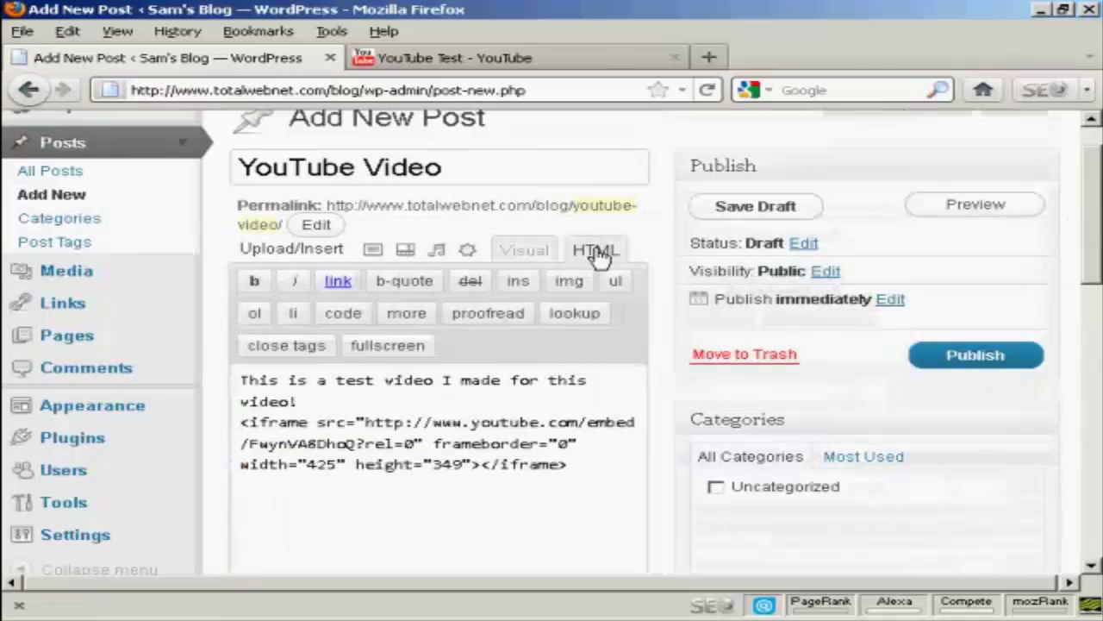
click(591, 468)
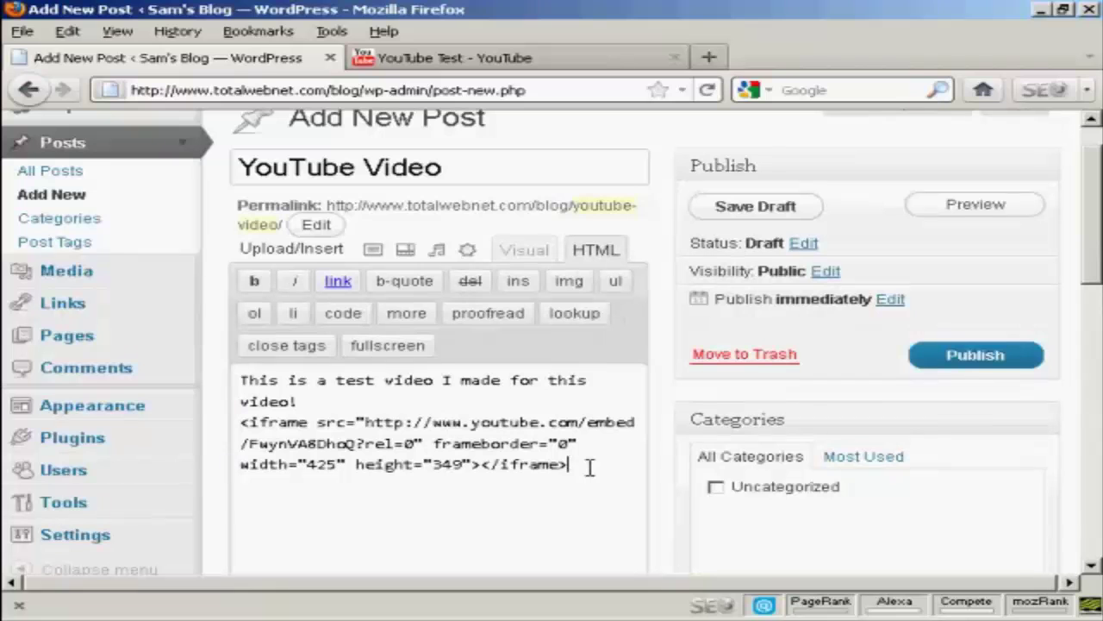
key(Return)
Publish the 'YouTube Video' post and scroll its live page to the embedded player.
click(987, 354)
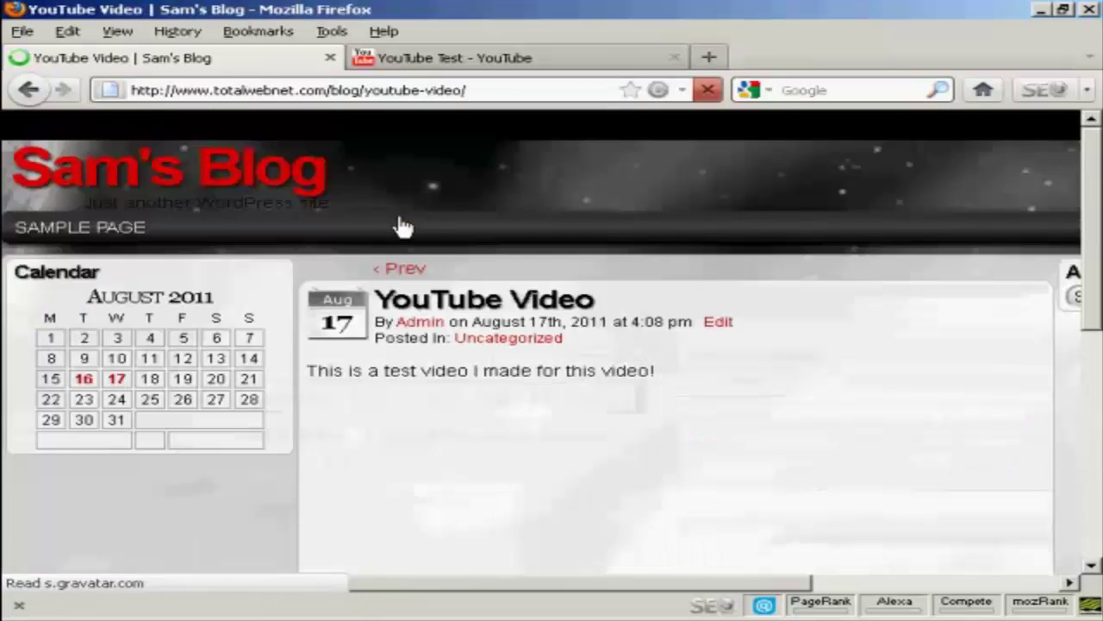
drag(1094, 205, 1093, 231)
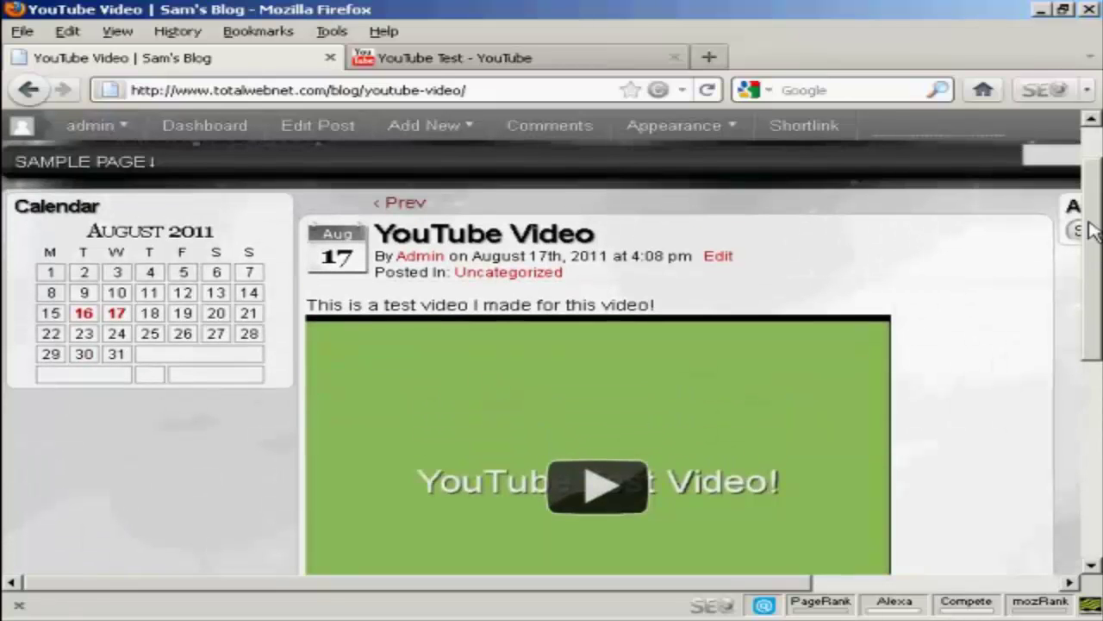